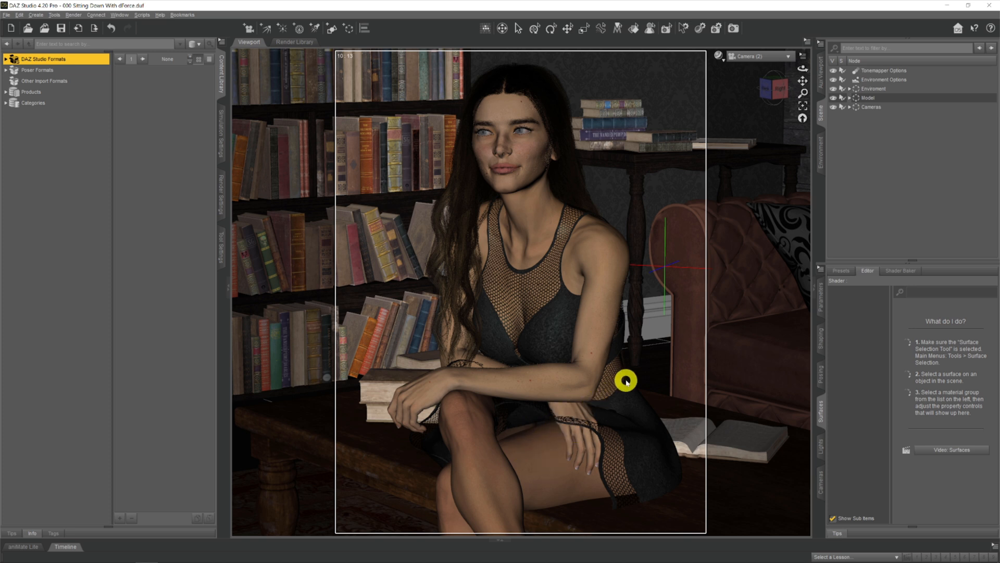
Look at the seated figure in the Perspective View and through the scene's Camera.
left_click(743, 61)
left_click(748, 63)
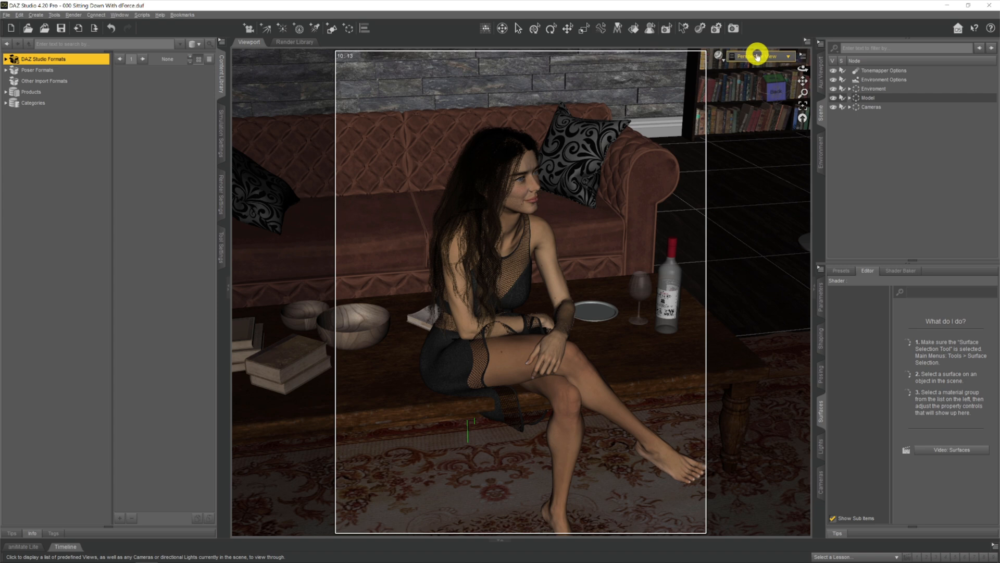
left_click(757, 55)
left_click(753, 151)
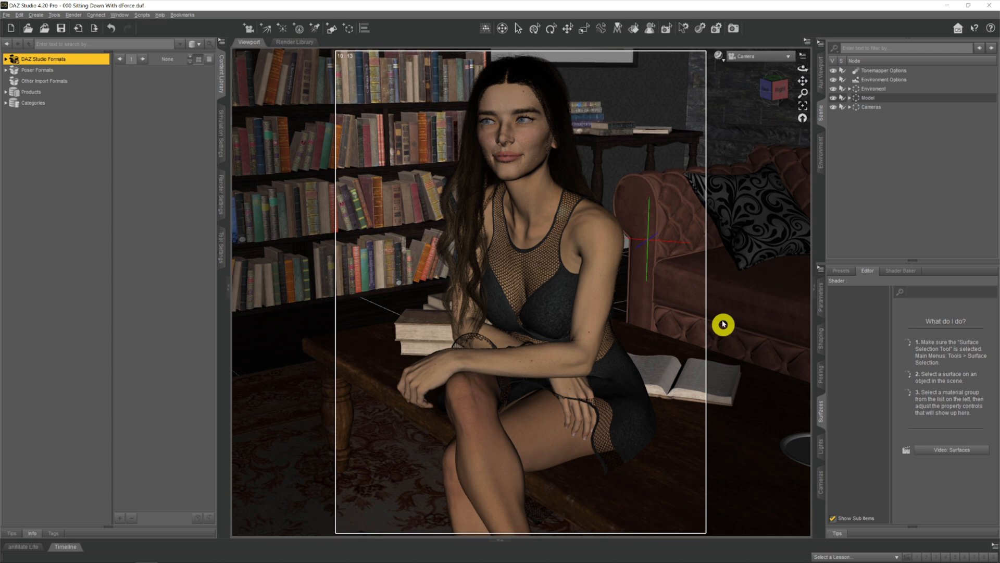
Show the animation timeline and hide the ModelHair group under the Genesis 8.1 Female figure.
left_click(70, 544)
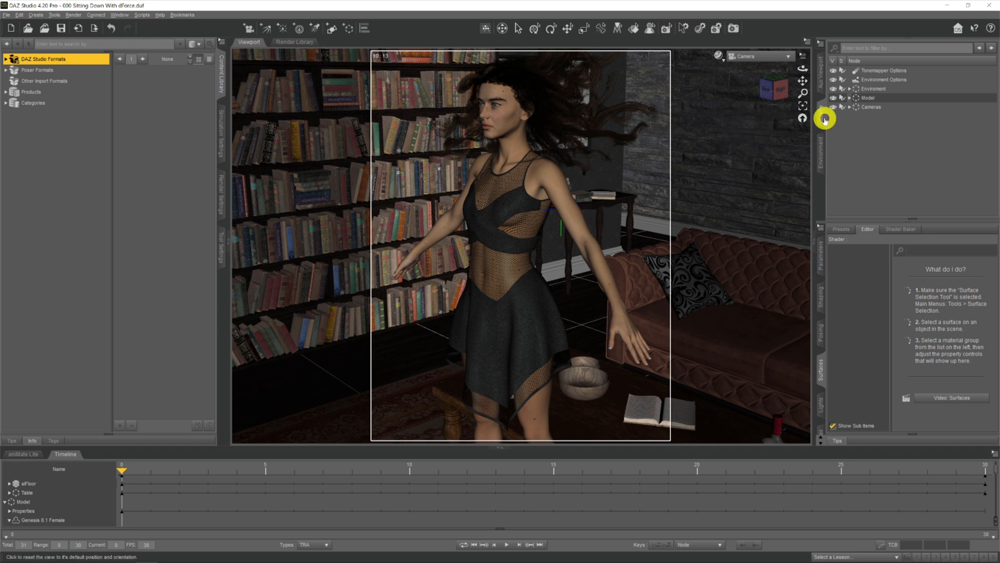
left_click(850, 97)
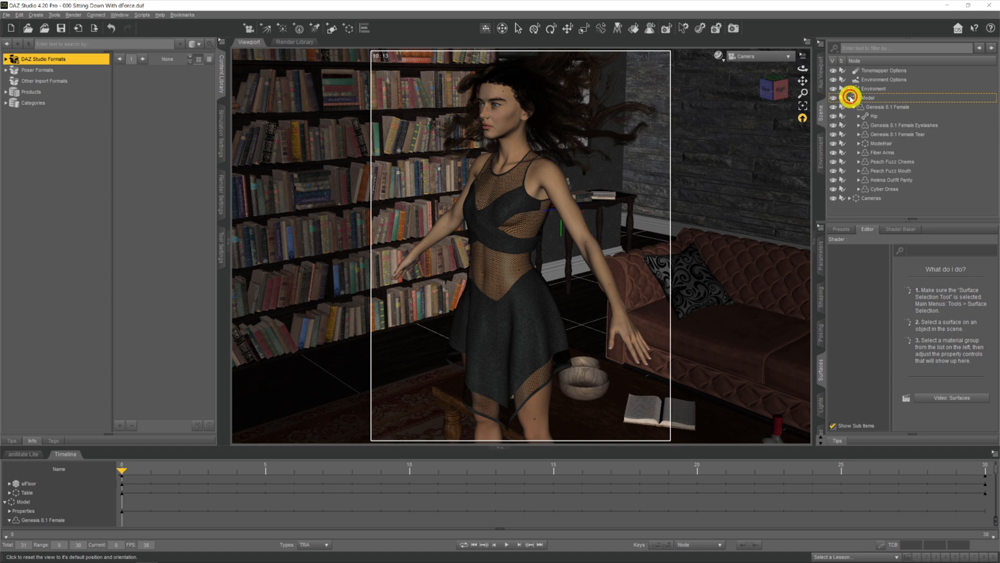
left_click(834, 143)
left_click(850, 97)
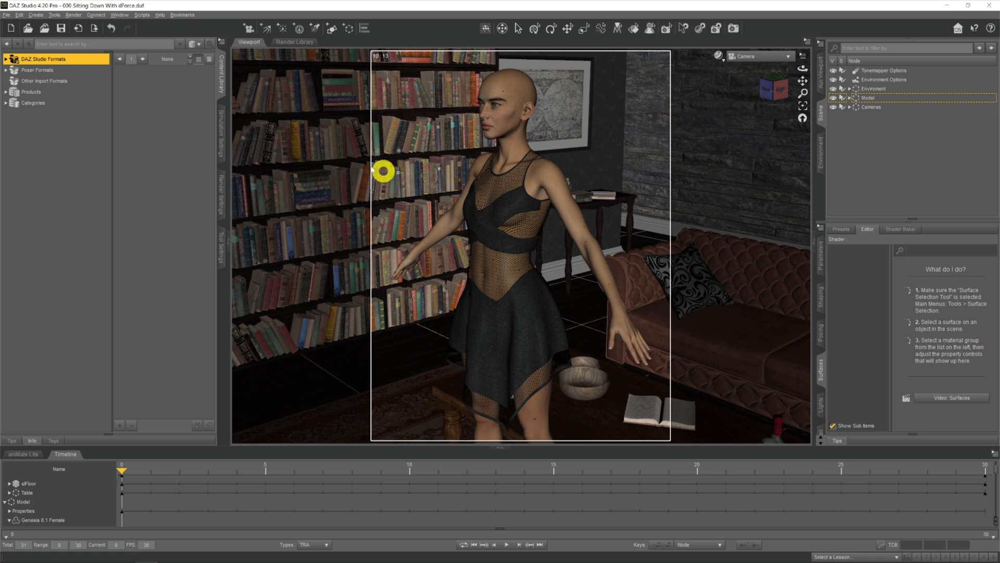
Turn off Start Bones From Memorized Pose, set Frames To Simulate to Animated (Use Timeline Play Range), and run the dForce simulation.
left_click(223, 135)
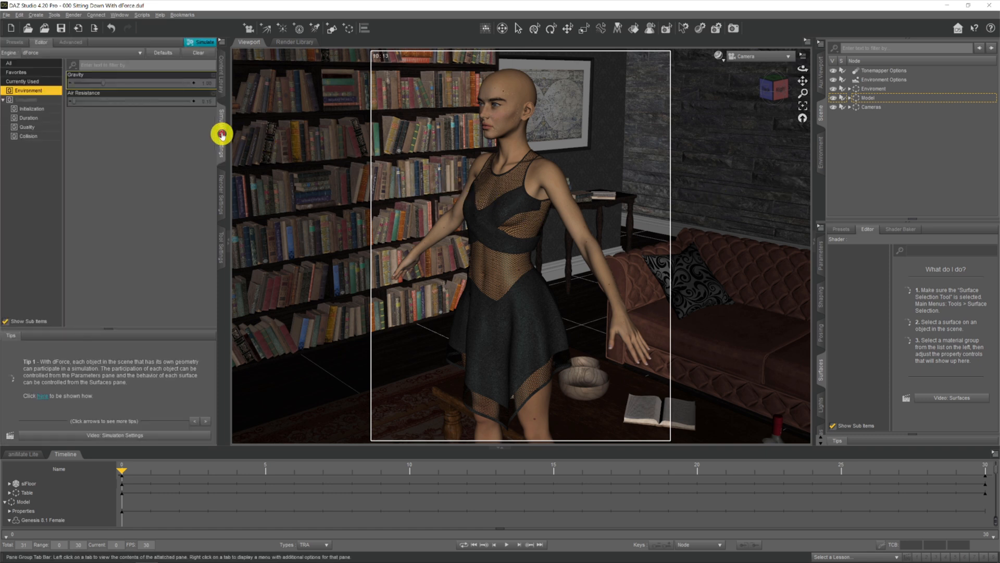
left_click(37, 100)
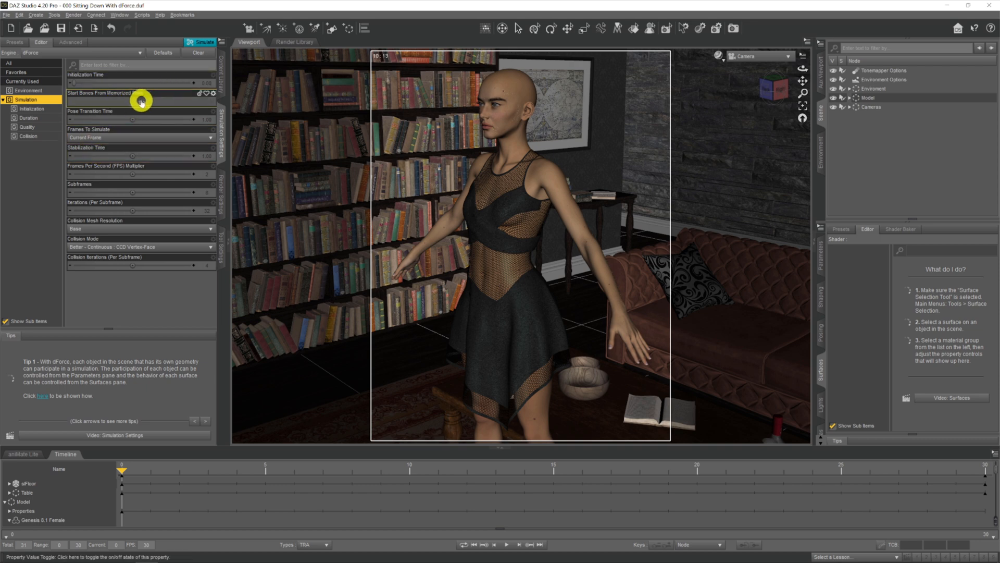
left_click(141, 101)
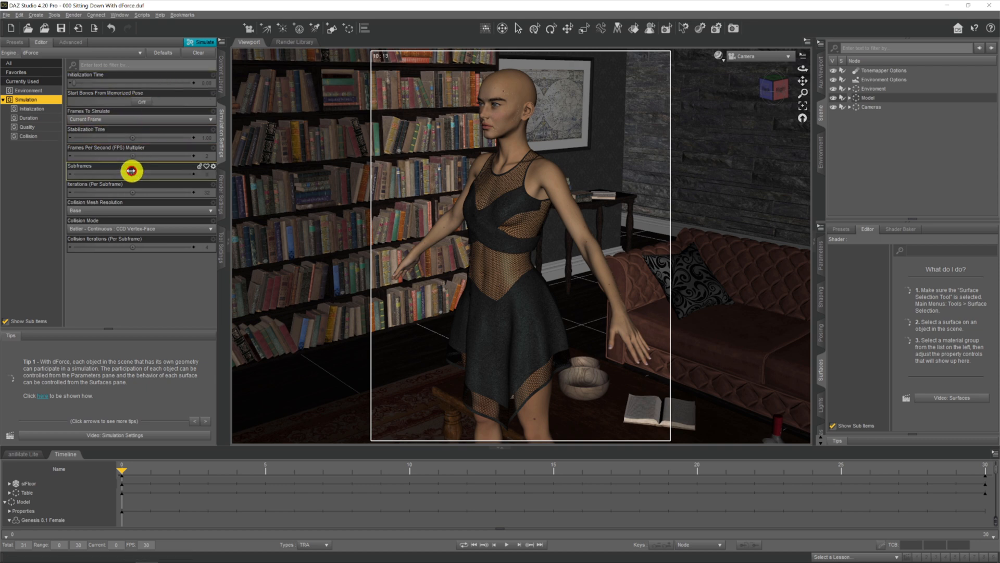
left_click(119, 121)
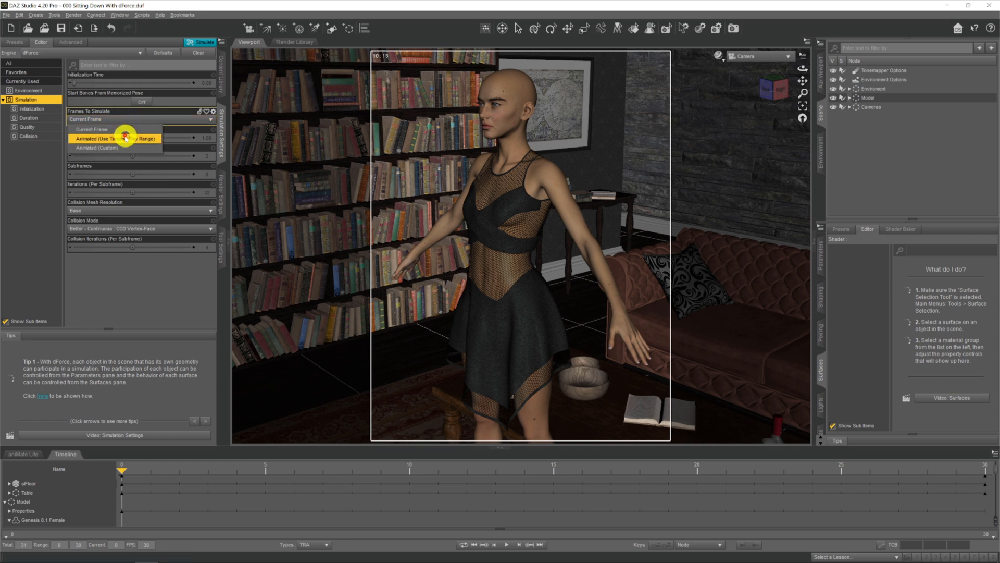
left_click(149, 142)
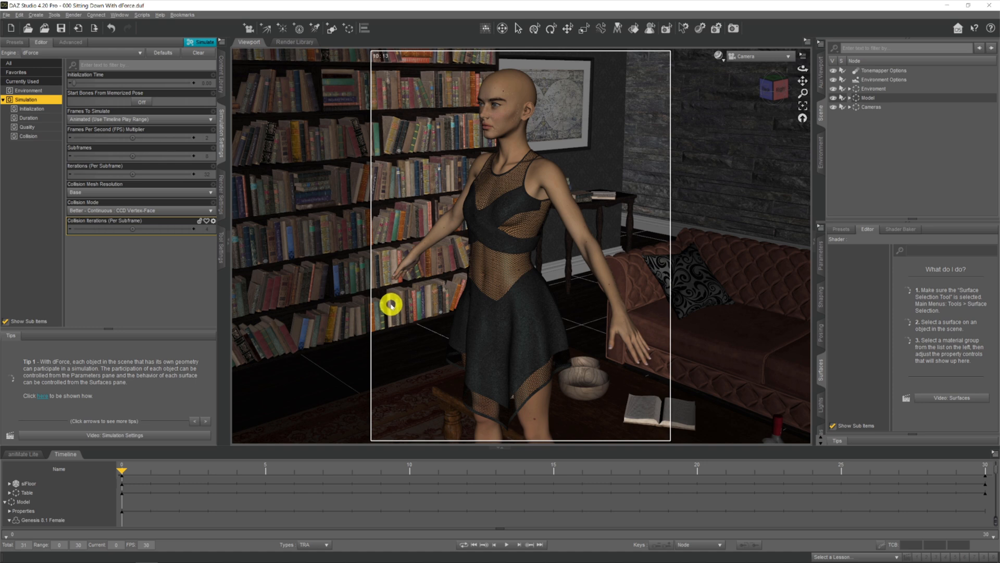
left_click(199, 47)
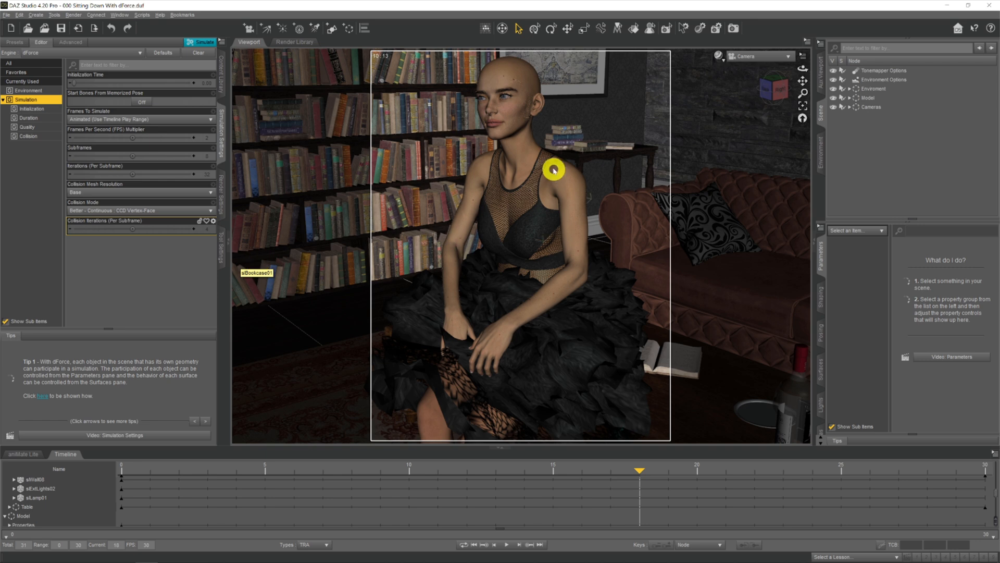
Examine the simulated dress on the seated figure from the front in the Perspective View.
left_click(737, 58)
left_click(737, 63)
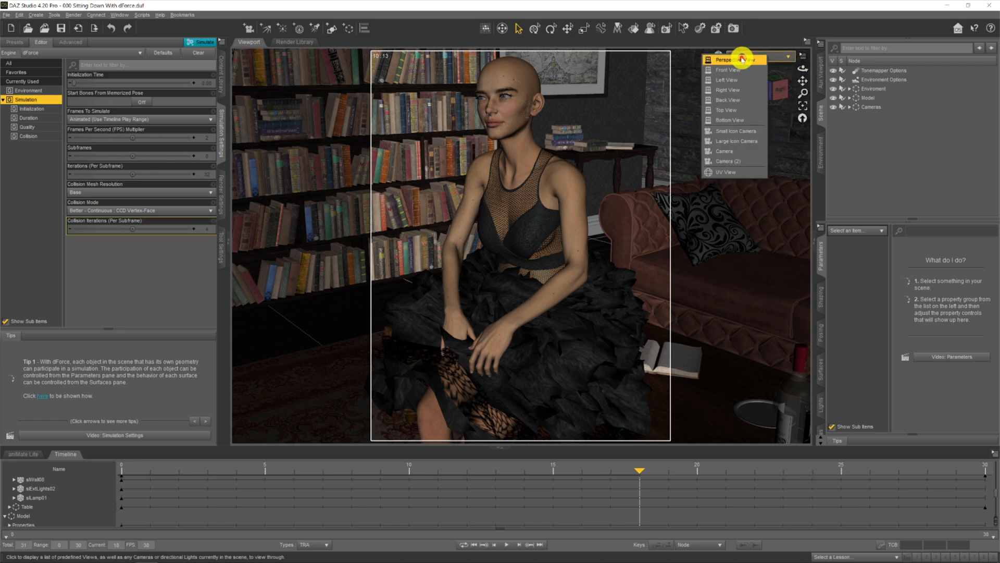
left_click(744, 66)
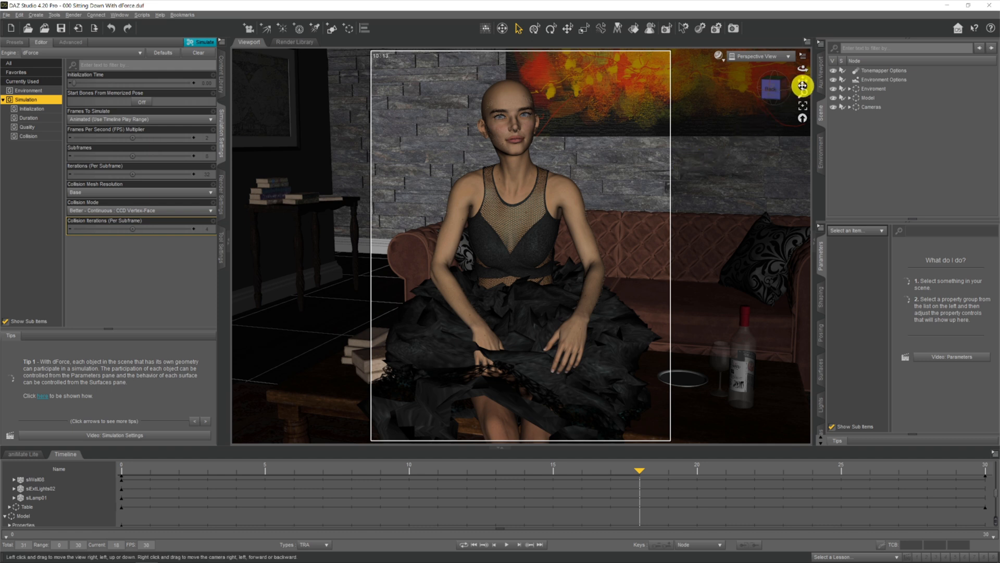
left_click_drag(803, 84, 803, 84)
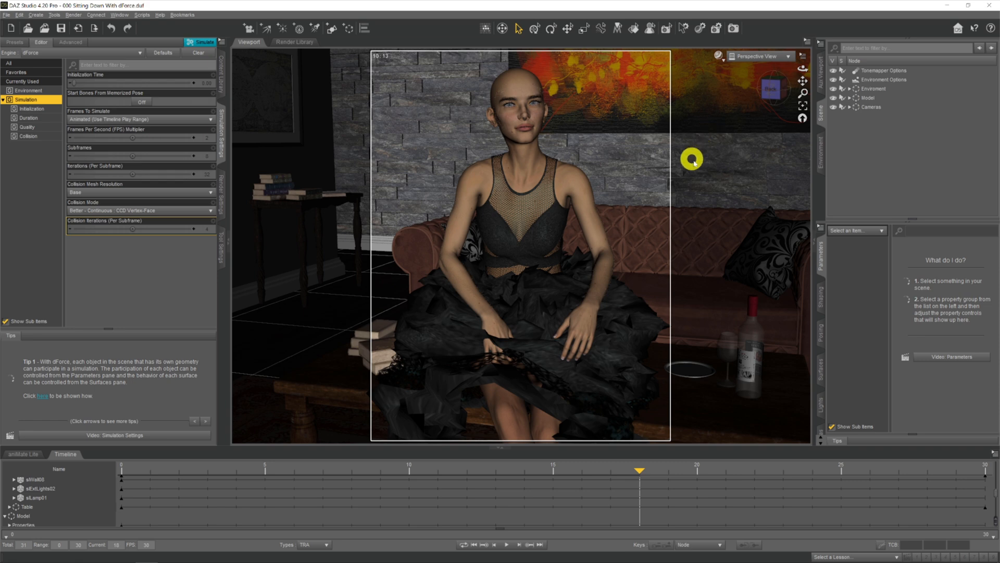
left_click_drag(803, 74, 766, 68)
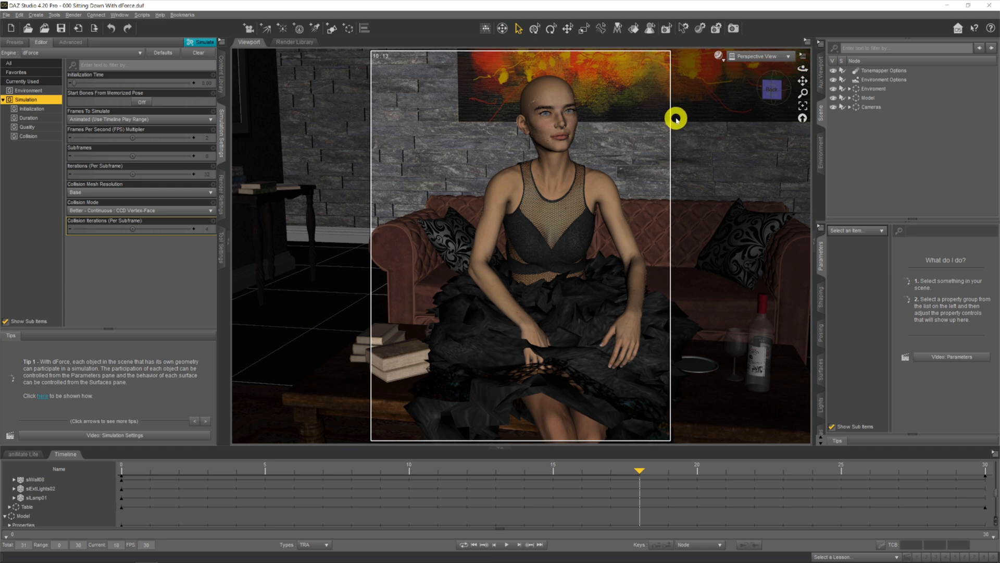
left_click_drag(803, 83, 804, 84)
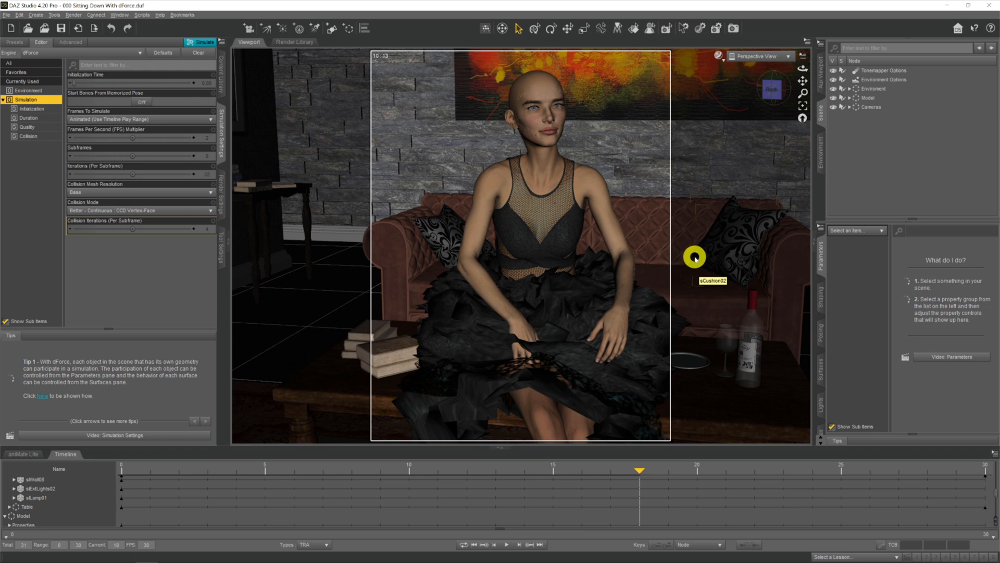
left_click_drag(803, 82, 802, 82)
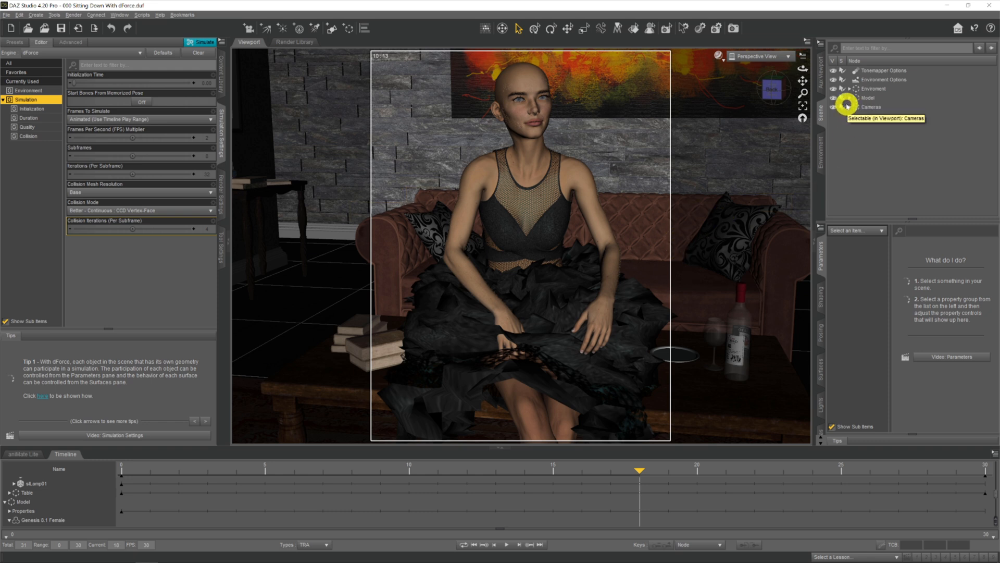
Set Bend Stiffness to 0.1 for all surfaces of the Cyber Dress worn by the Genesis 8.1 Female.
left_click(847, 98)
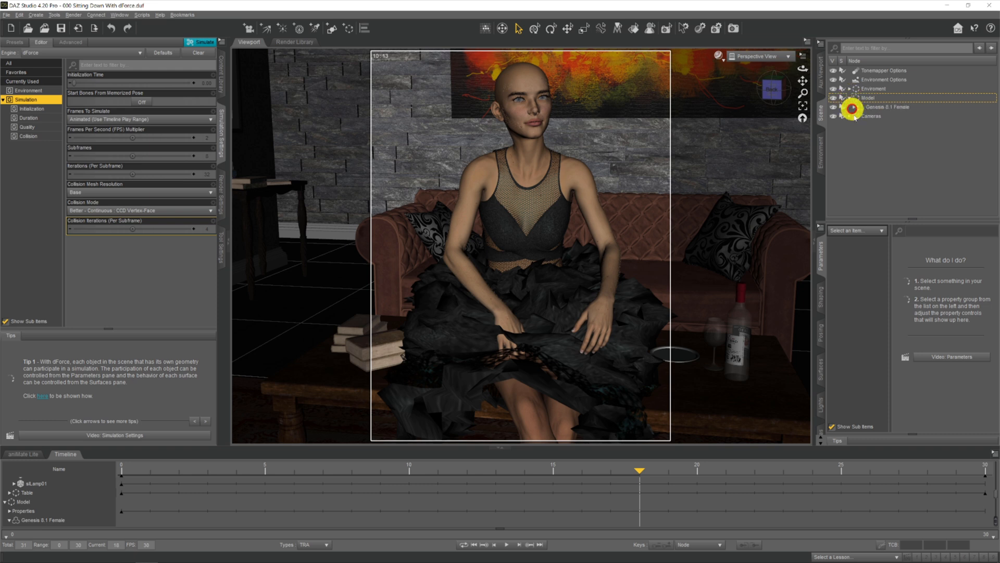
left_click(857, 107)
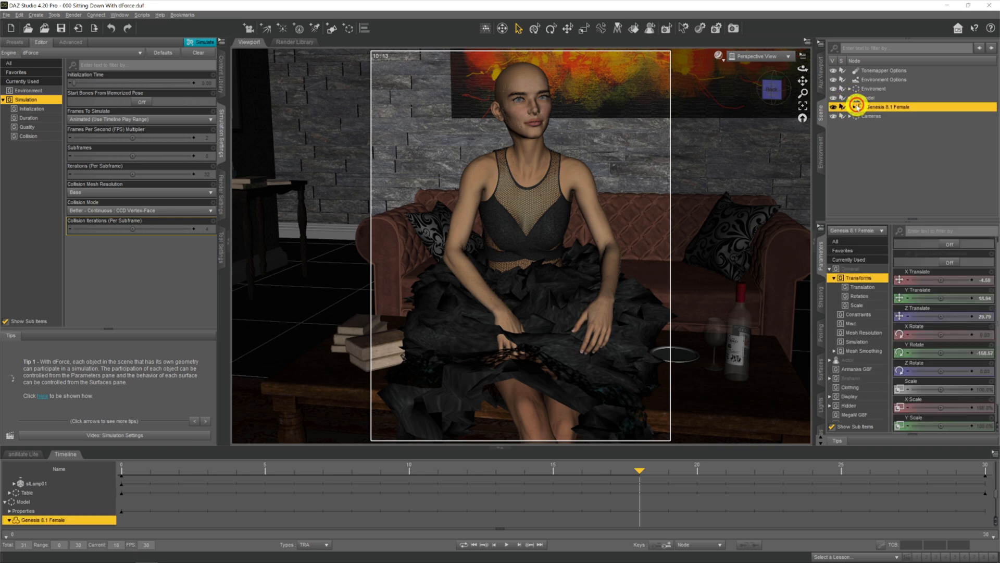
left_click(855, 107)
left_click(878, 189)
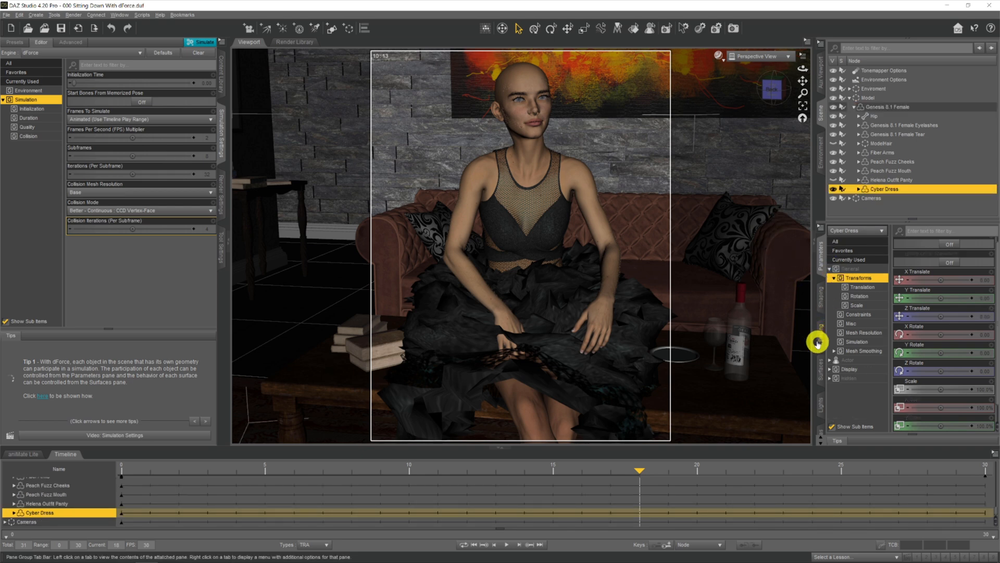
left_click(820, 364)
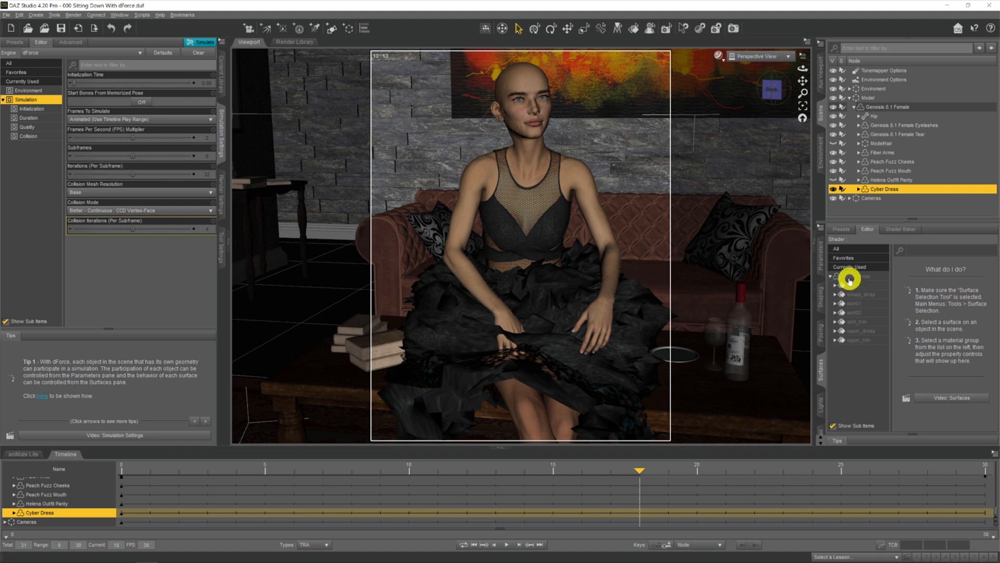
left_click(850, 279)
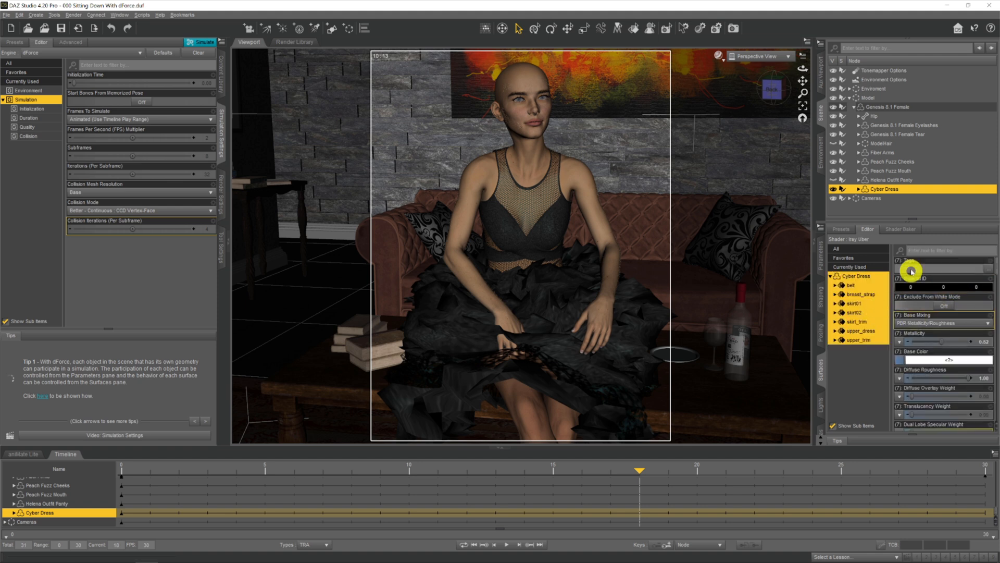
scroll(937, 325, "down", 10)
scroll(936, 327, "down", 15)
scroll(933, 365, "down", 12)
scroll(947, 360, "up", 1)
scroll(955, 393, "up", 1)
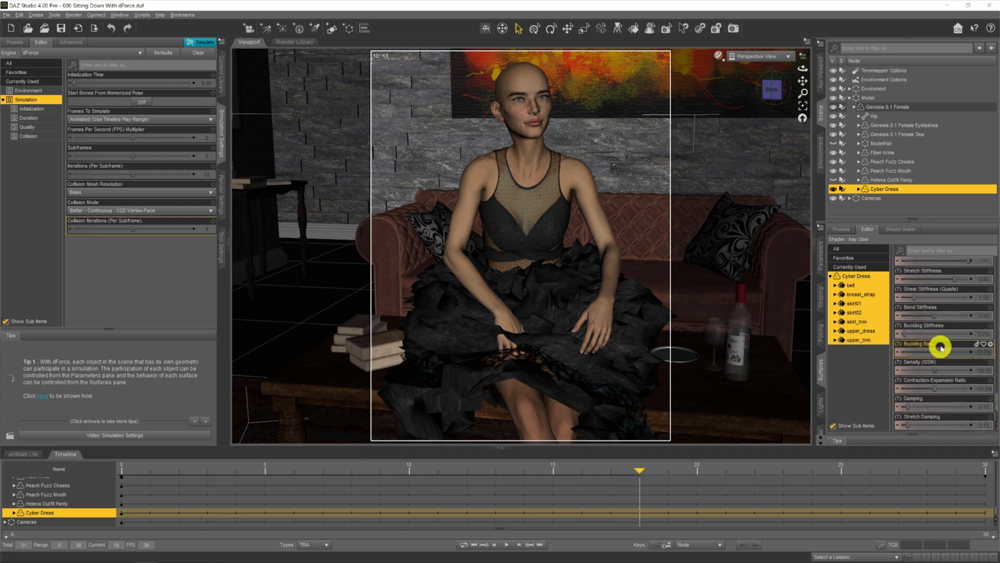
left_click(983, 314)
key("BackSpace")
type("0.1")
key("Return")
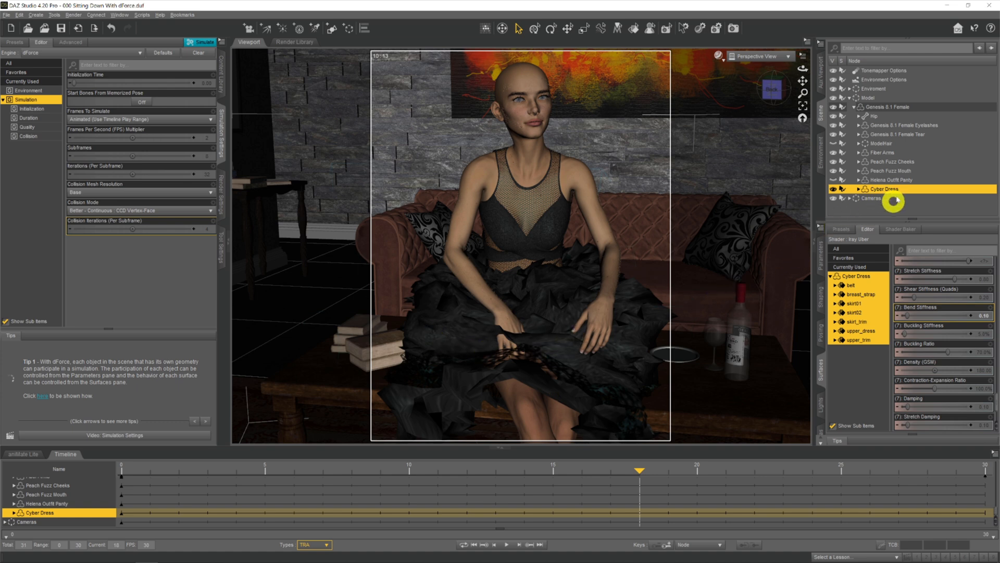
Clear the dForce simulation from the selected Cyber Dress only.
right_click(219, 131)
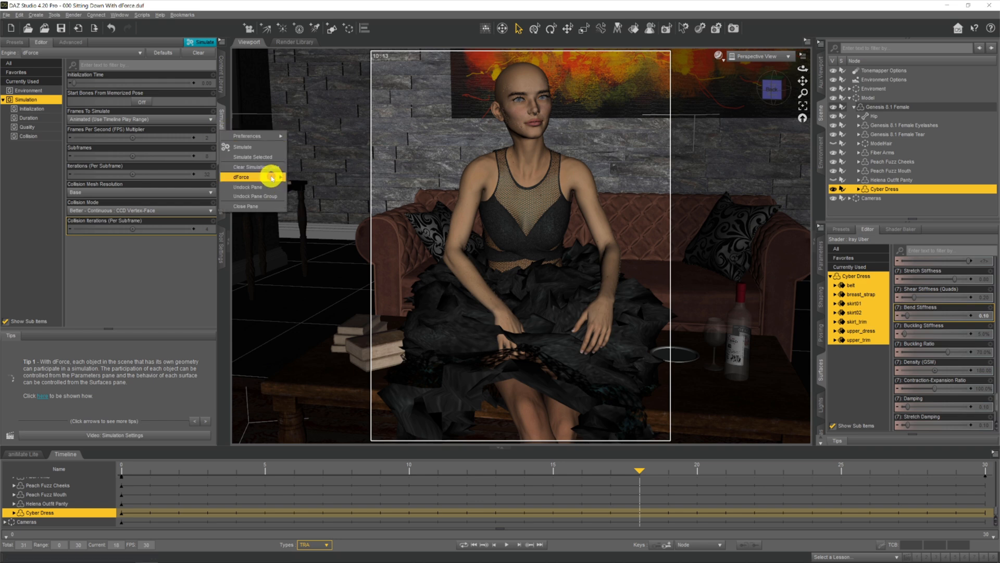
mouse_move(269, 176)
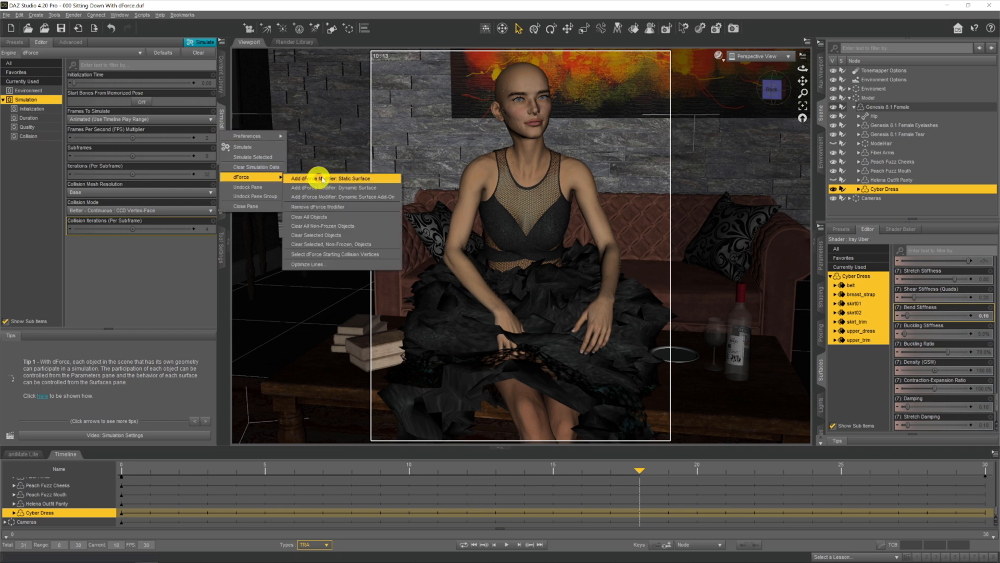
left_click(322, 234)
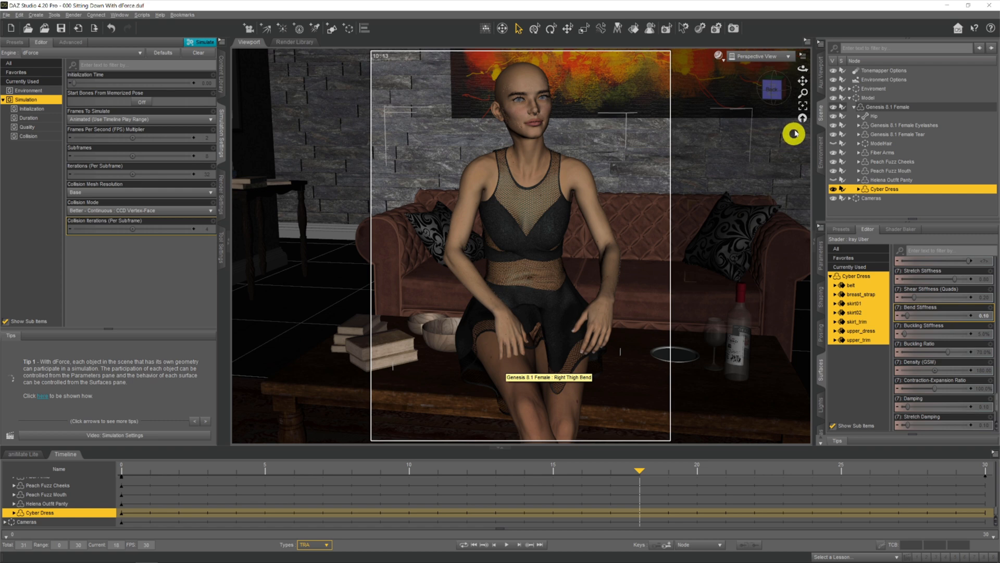
Examine how the Cyber Dress fits the sitting figure at frames 16, 17 and 18 from the front and side.
left_click_drag(797, 71, 786, 89)
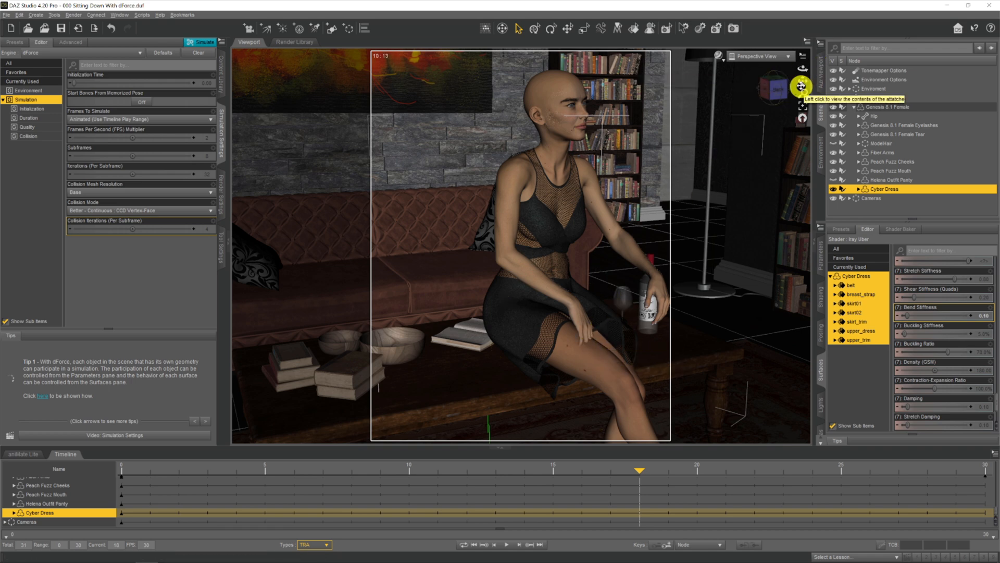
left_click_drag(794, 73, 801, 82)
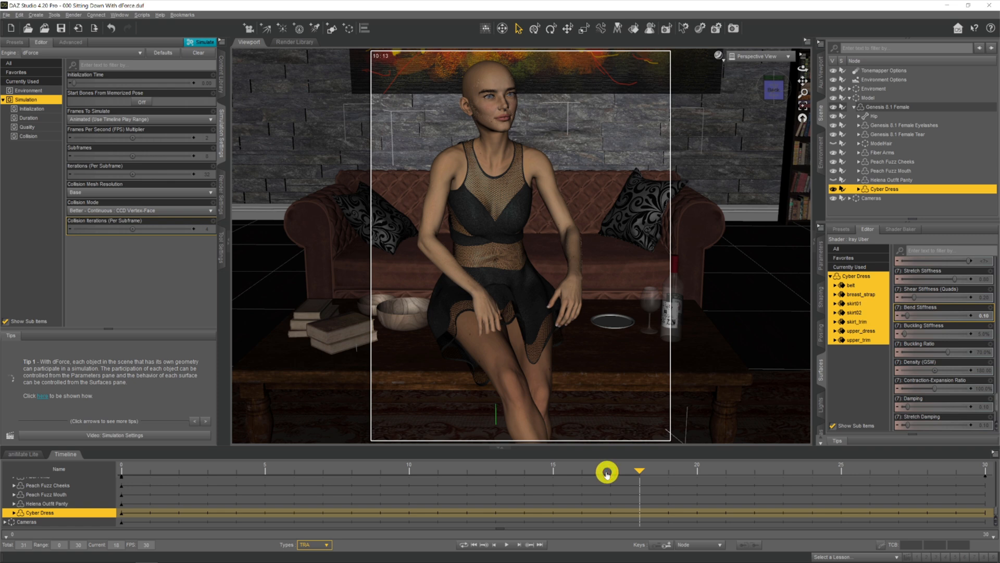
left_click(582, 473)
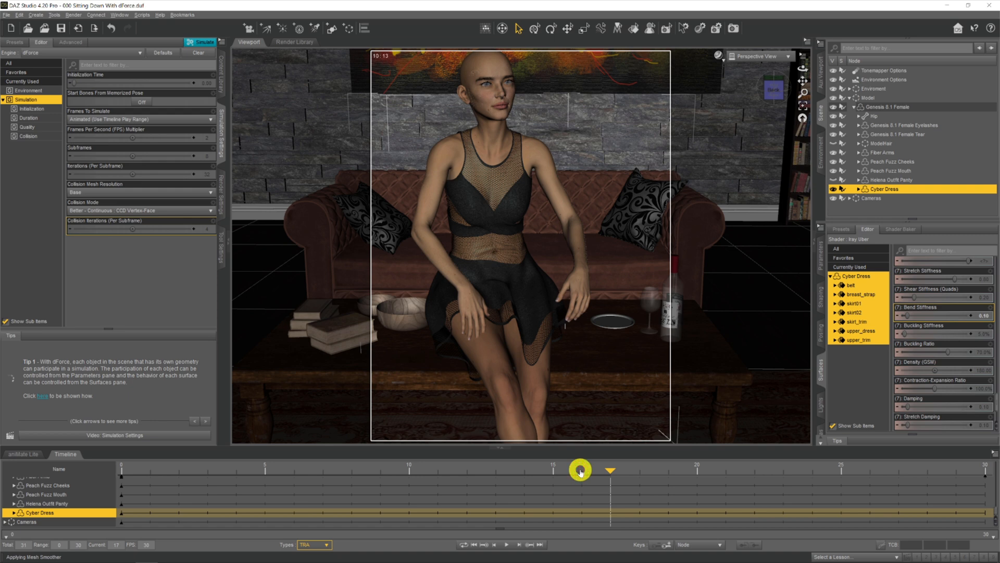
left_click(580, 471)
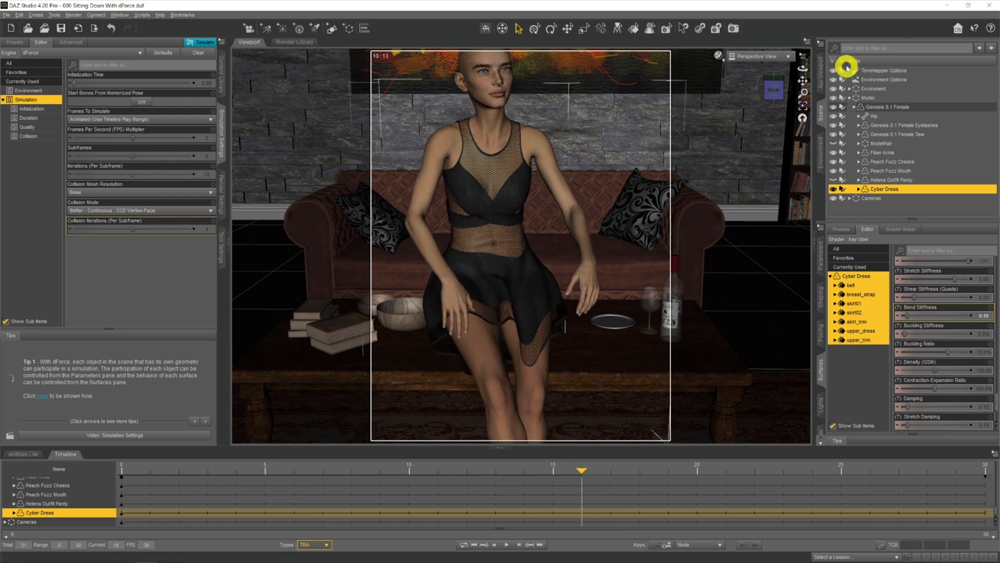
left_click_drag(796, 75, 793, 120)
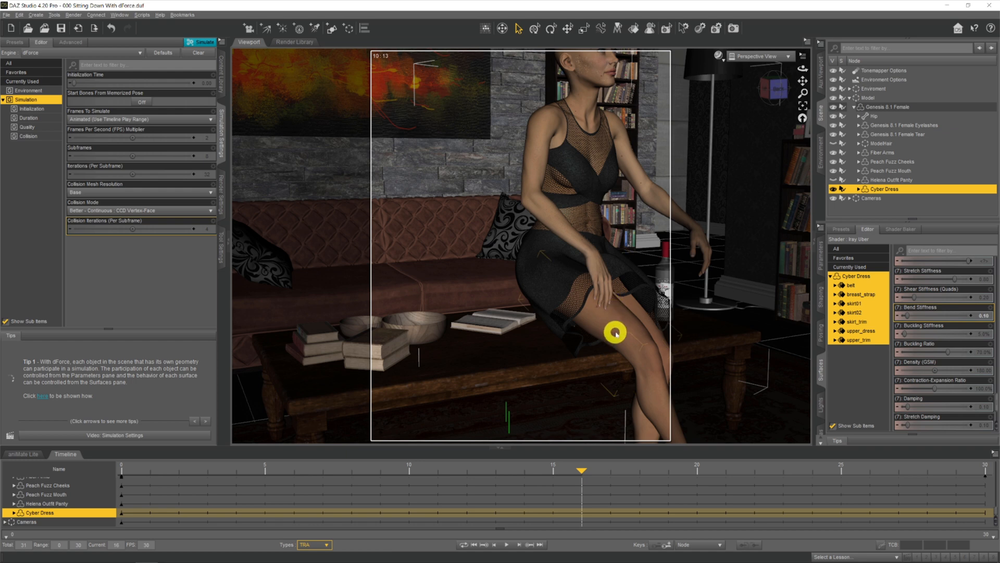
left_click(609, 467)
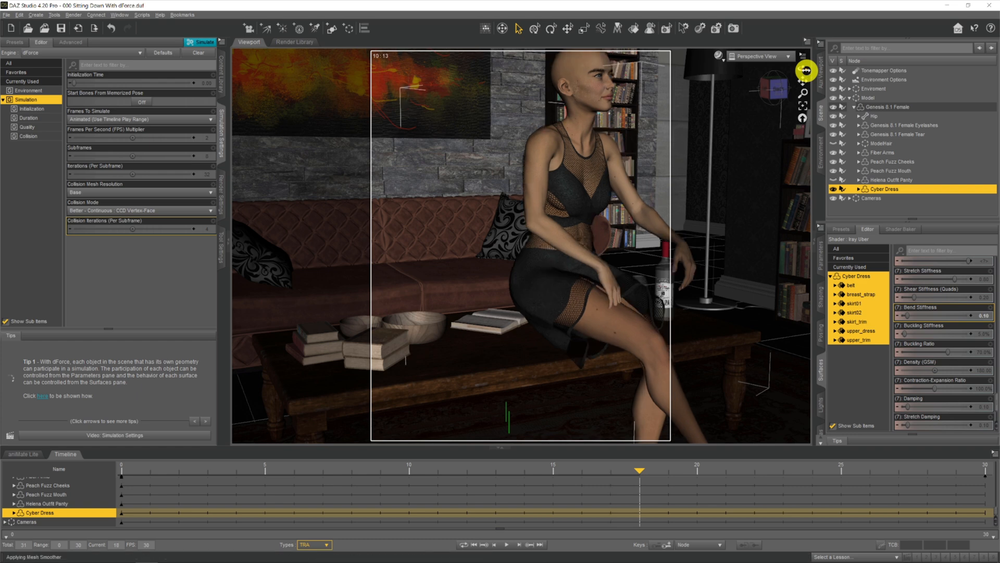
left_click_drag(802, 71, 799, 85)
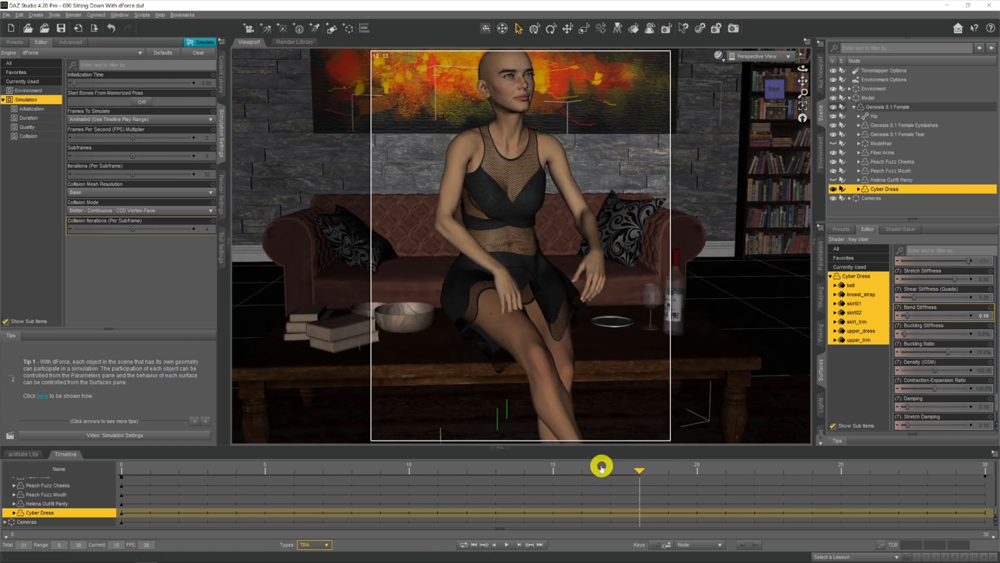
key("Left")
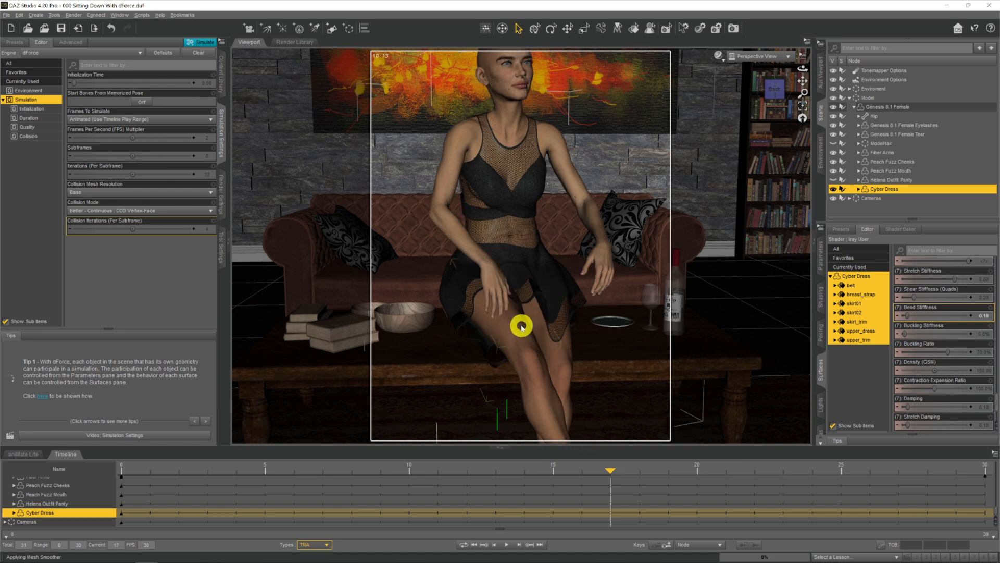
At frame 17, pose the right arm clear of the skirt: shoulder Bend about -15, forearm Bend about 73 and Twist about -35.
left_click(447, 179)
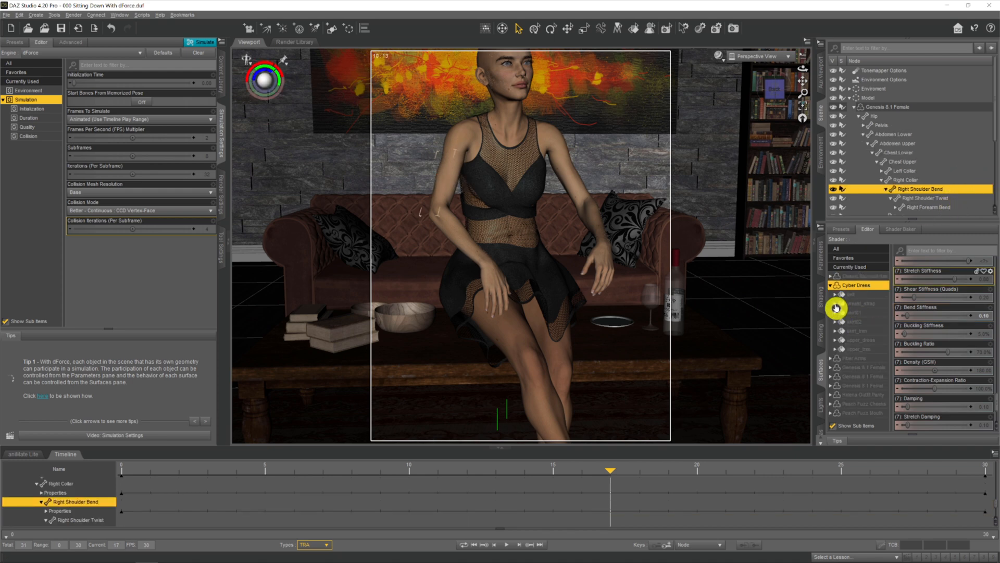
left_click(822, 255)
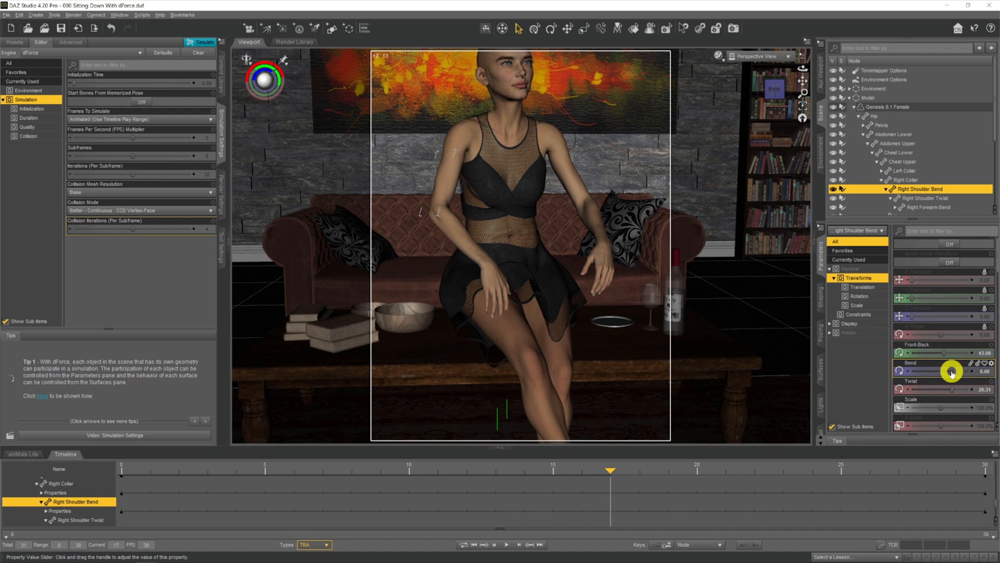
left_click_drag(951, 370, 946, 374)
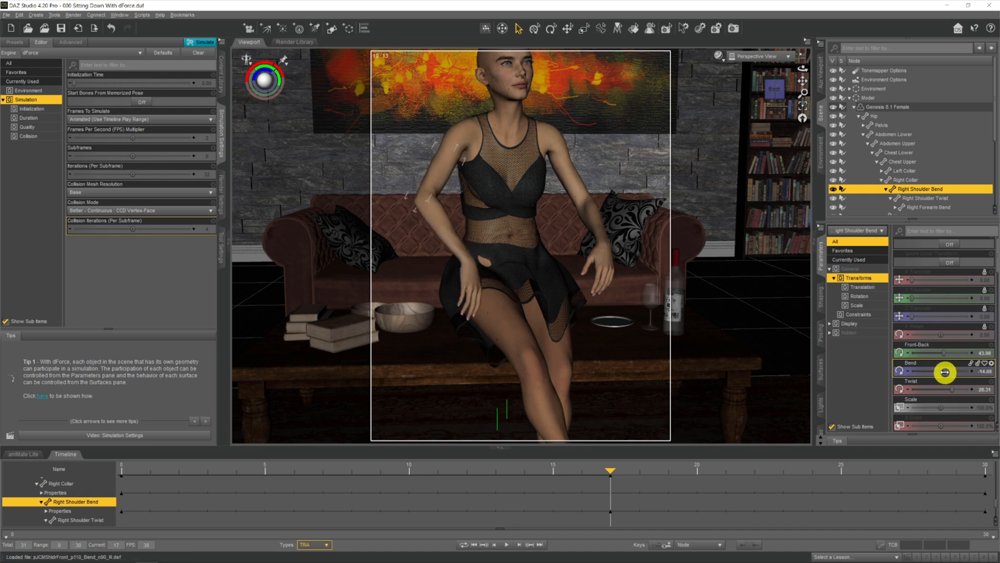
left_click(452, 239)
left_click_drag(964, 392, 923, 391)
left_click_drag(975, 359, 950, 356)
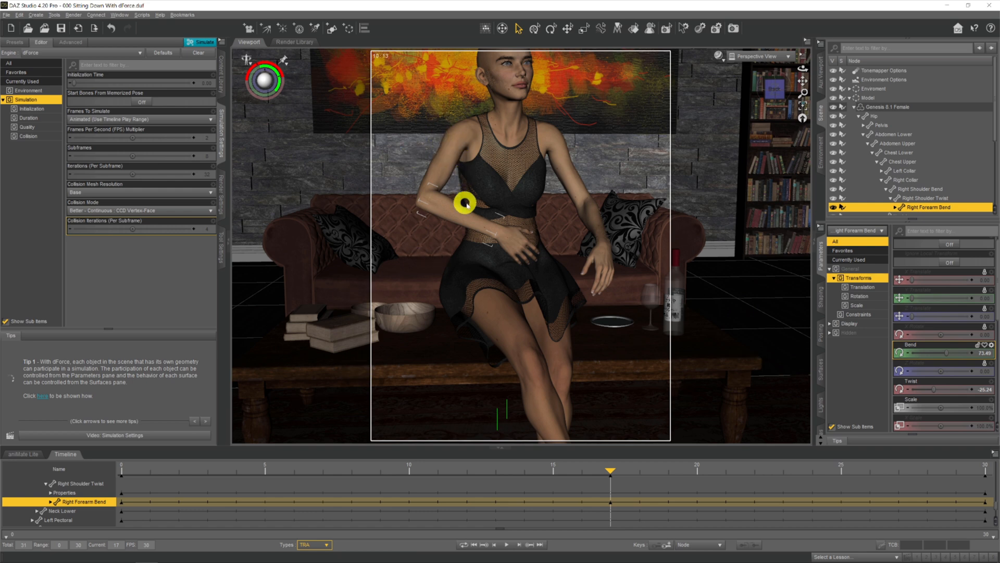
Examine the arm and dress clearance at frames 15, 20, 25 and 30 from the front and side.
left_click(982, 468)
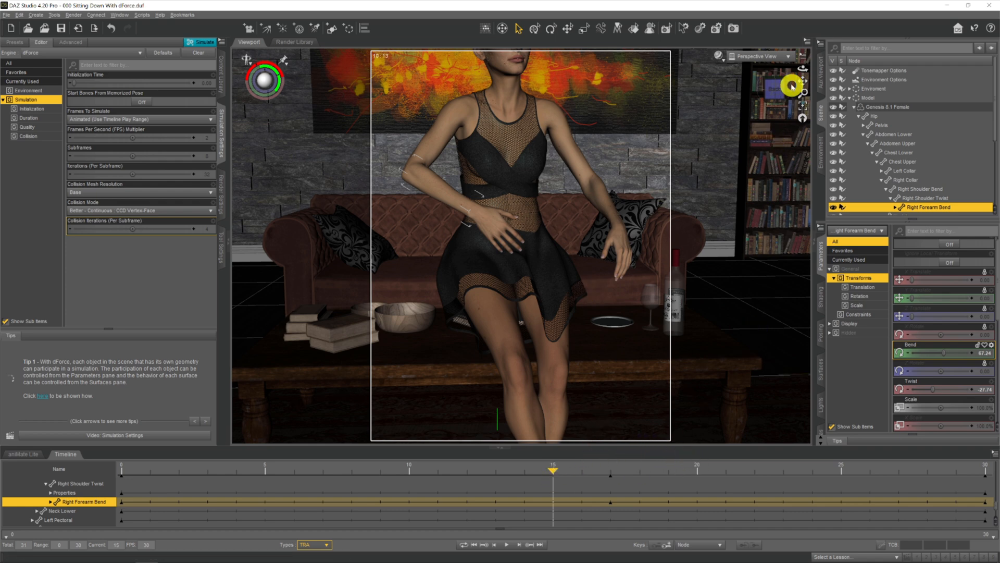
left_click_drag(803, 68, 803, 70)
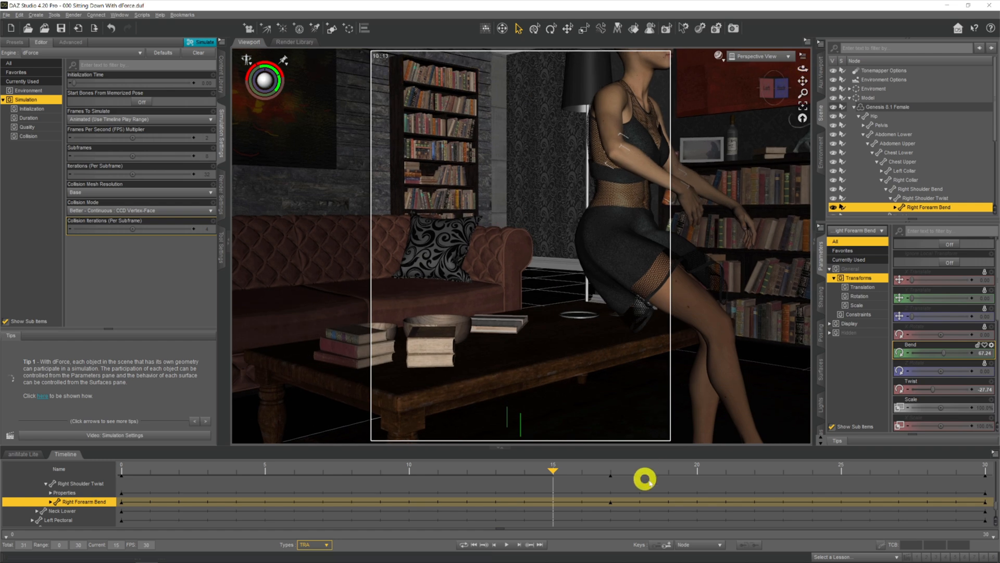
left_click(692, 466)
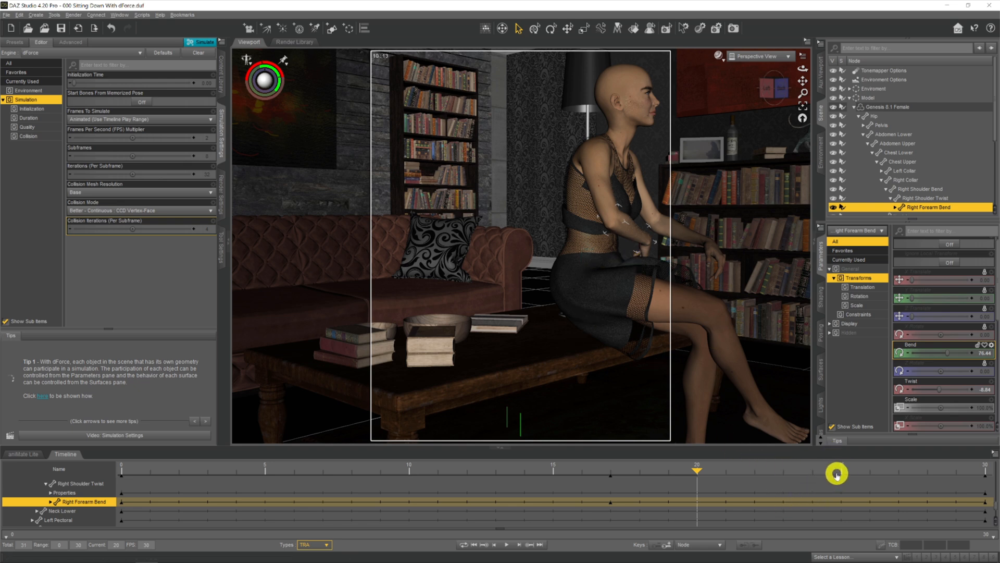
left_click(837, 474)
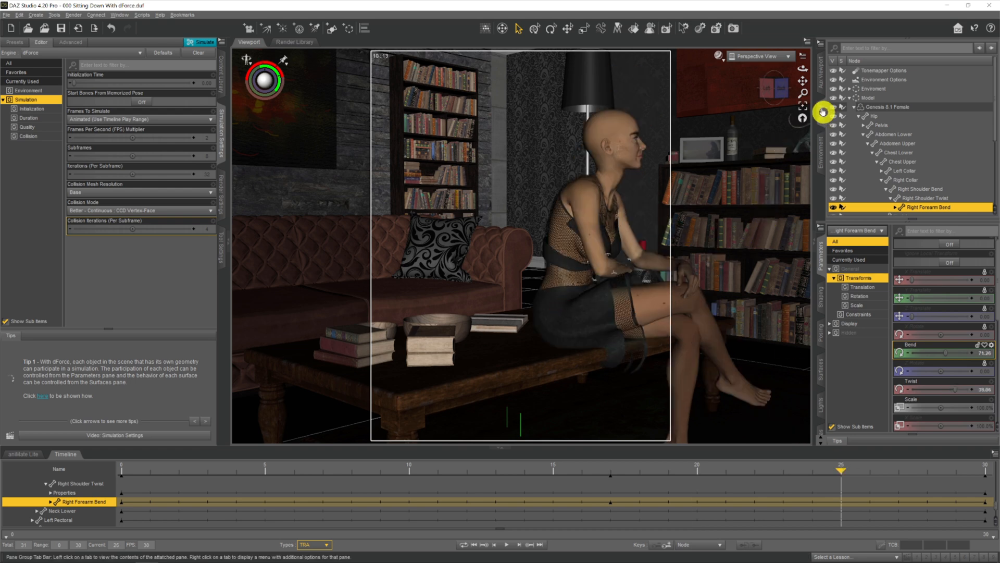
mouse_move(802, 66)
left_mouse_down()
mouse_move(786, 71)
mouse_move(804, 63)
left_mouse_up()
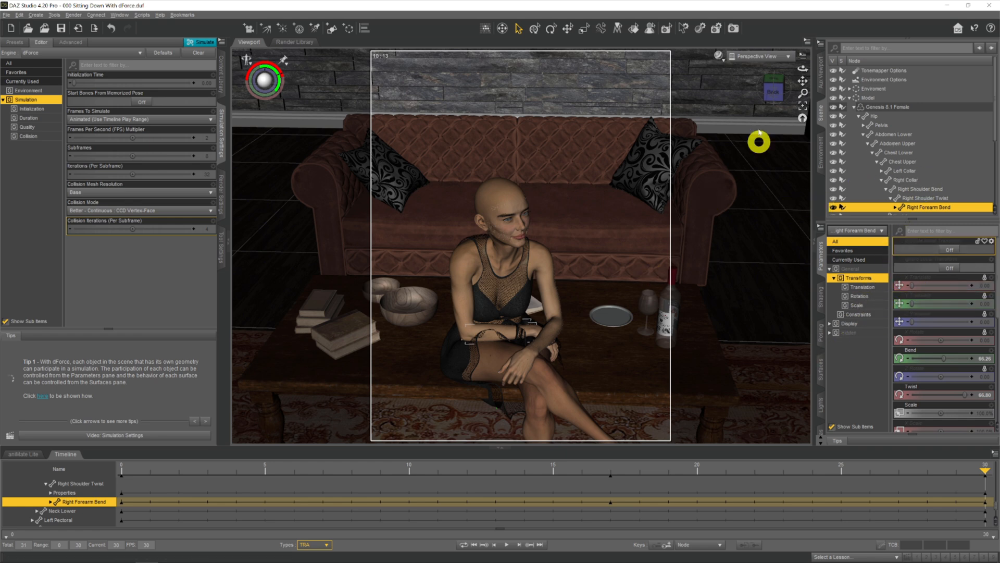
Switch the viewport to the scene's Camera and run the animated dForce simulation of the dress.
left_click(737, 55)
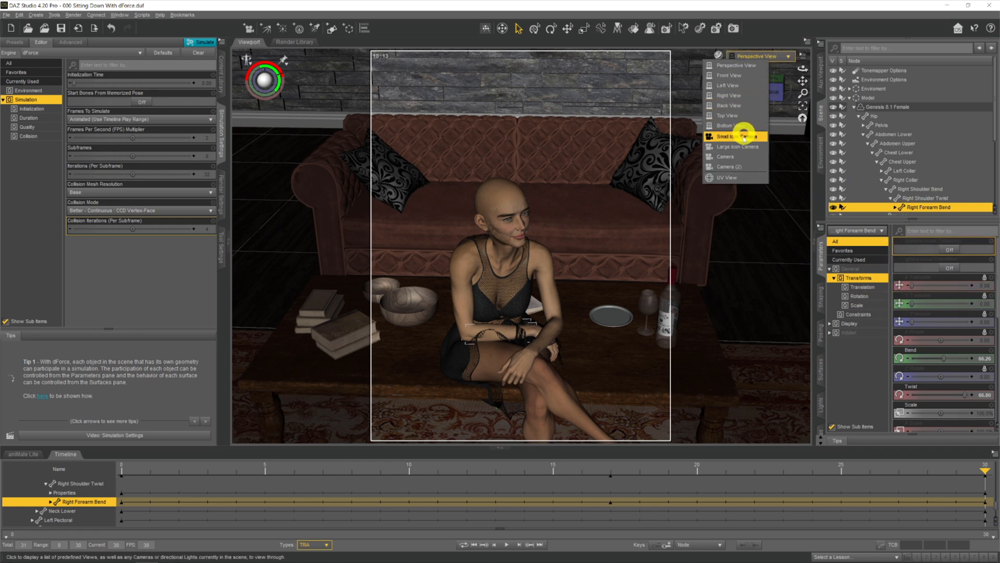
left_click(730, 156)
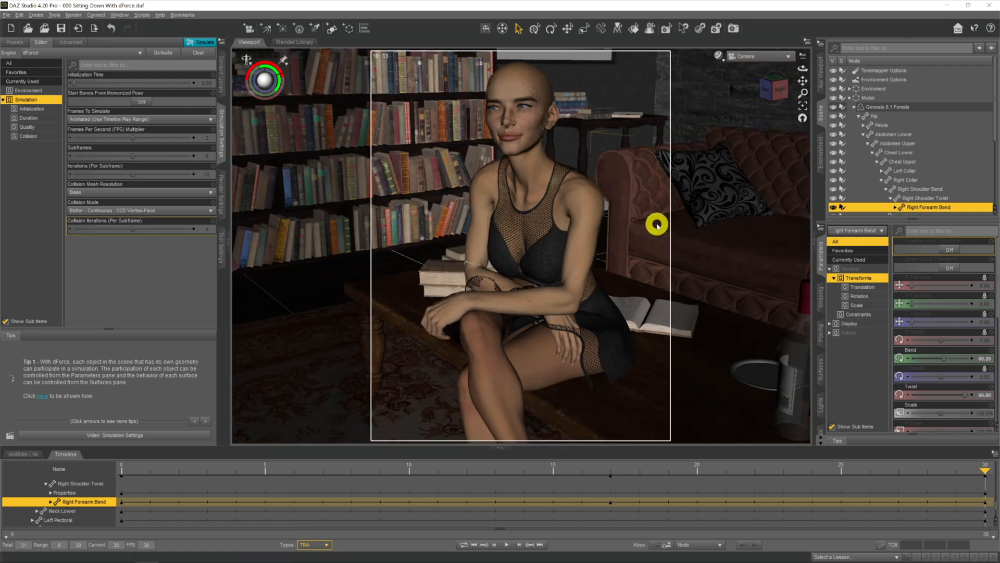
left_click(201, 42)
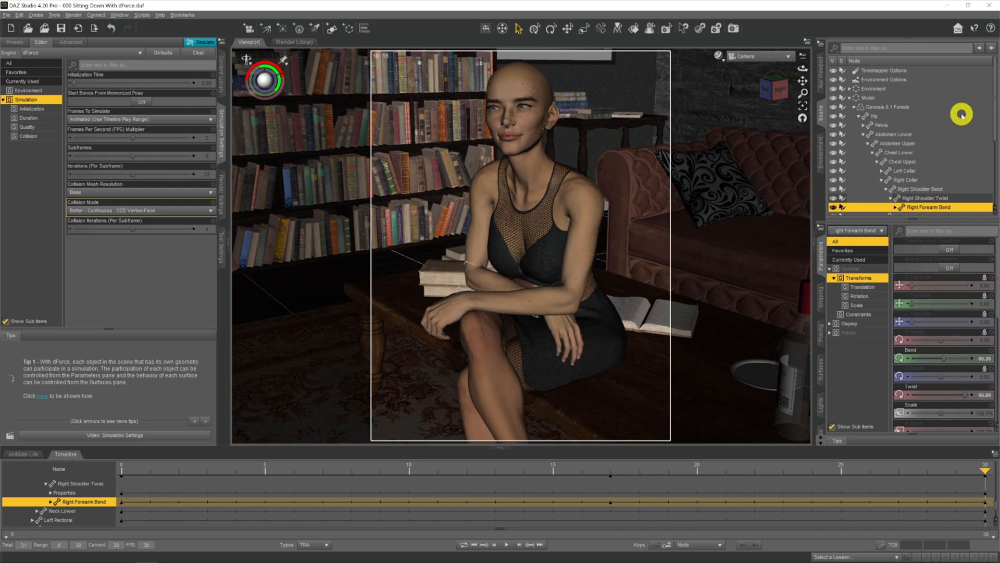
Make the hidden ModelHair visible on the figure and view the scene through Camera (2).
scroll(961, 115, "down", 3)
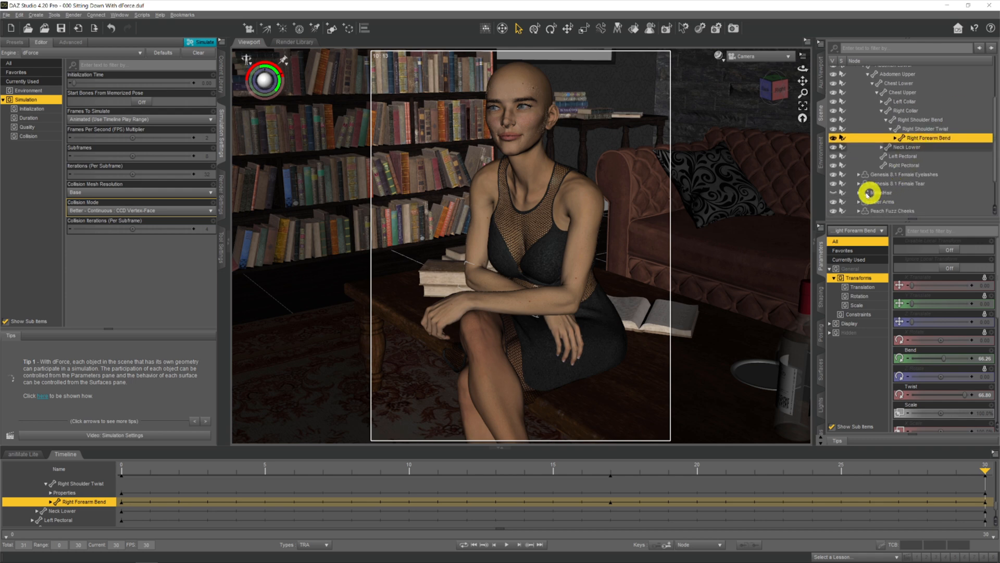
left_click(834, 192)
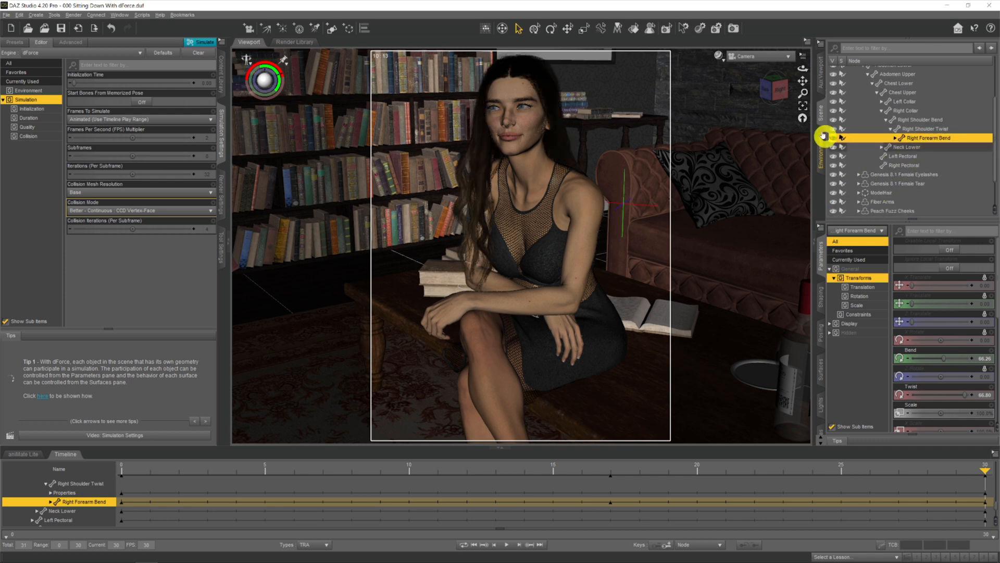
left_click(735, 57)
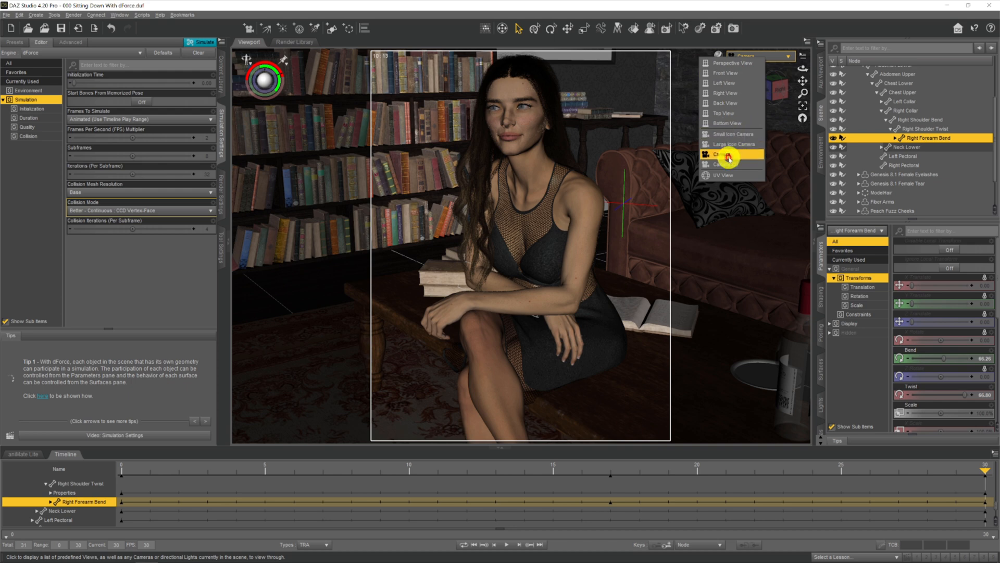
left_click(724, 161)
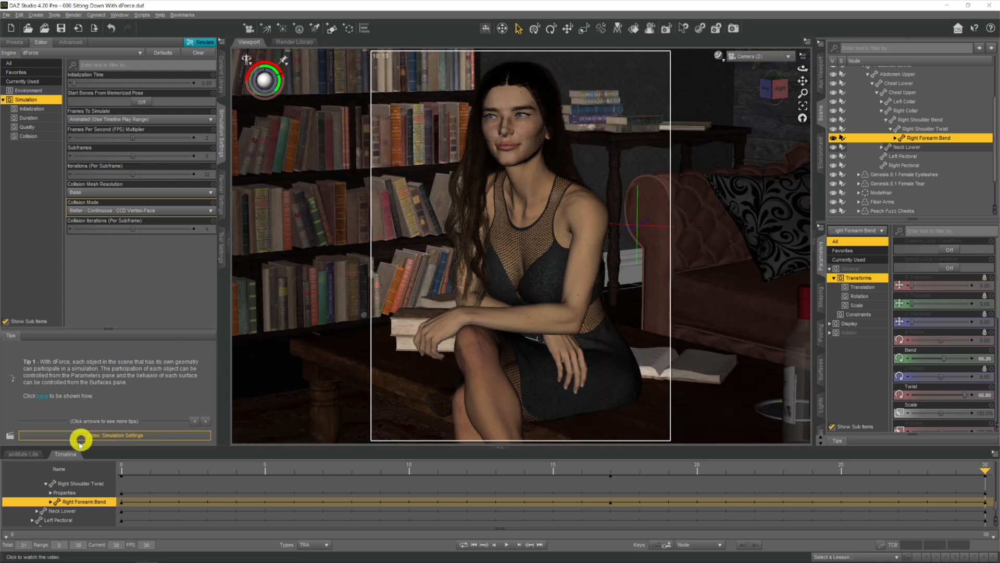
Collapse the timeline to enlarge the viewport and set its draw style to NVIDIA Iray.
left_click(67, 456)
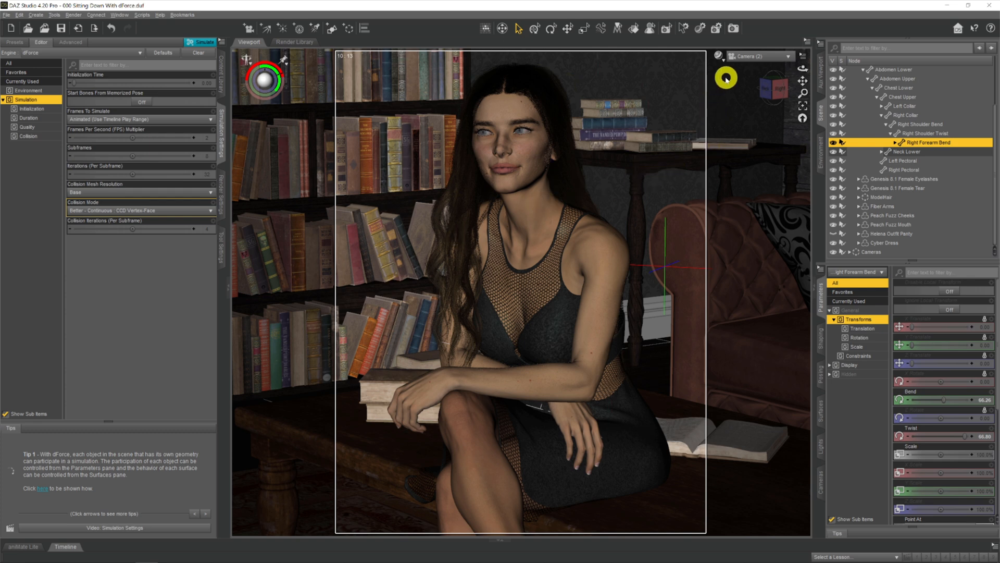
left_click(723, 59)
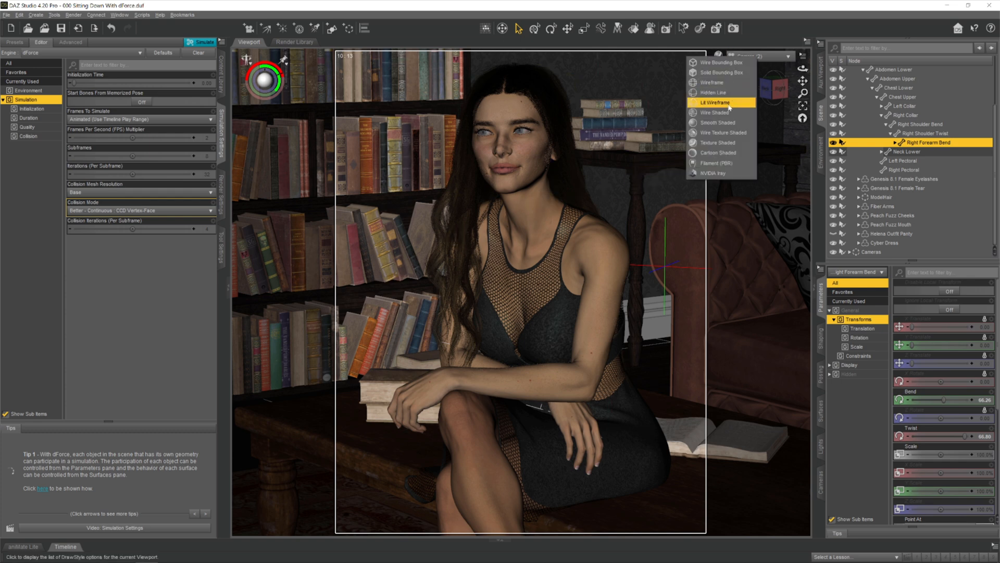
left_click(716, 173)
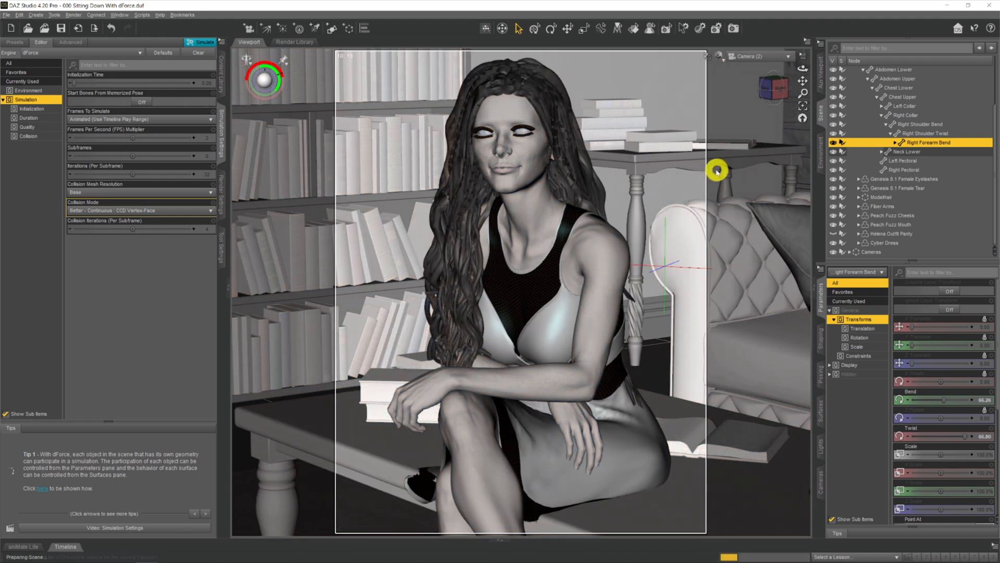